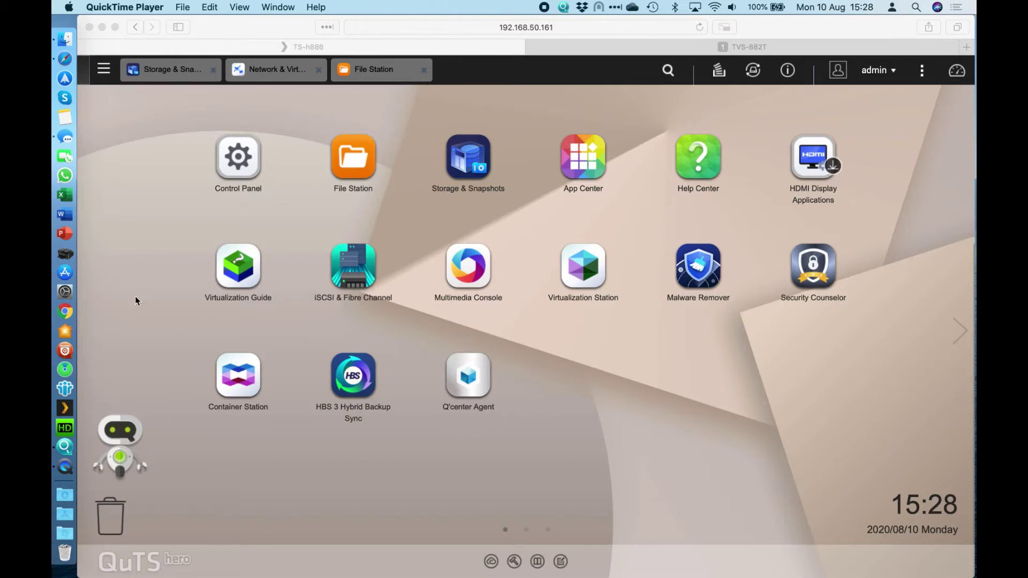
Step: Open Network & Virtual Switch to view the Adapter 1+2+3+4 trunk in Balance-alb mode
click(272, 72)
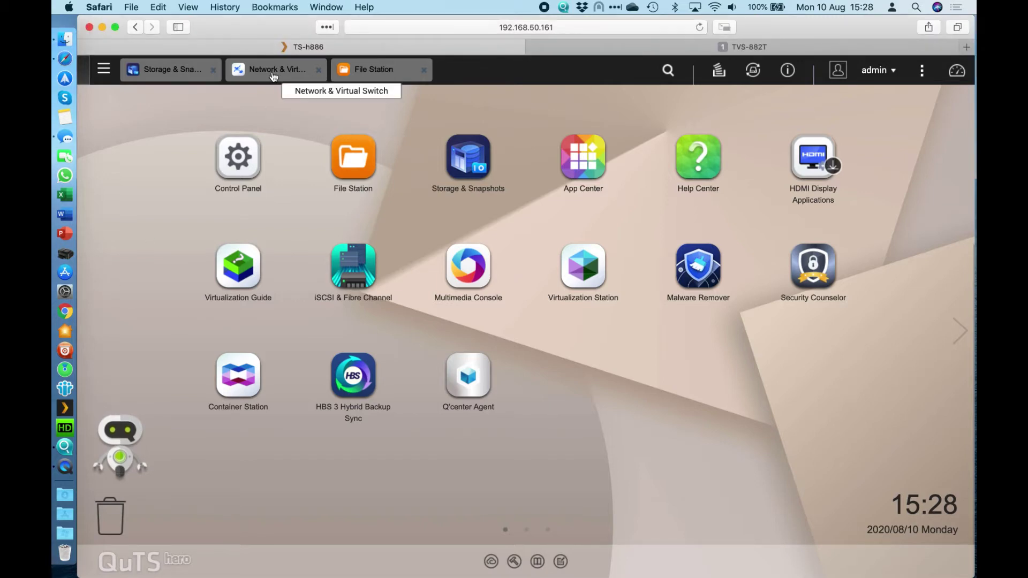
click(273, 71)
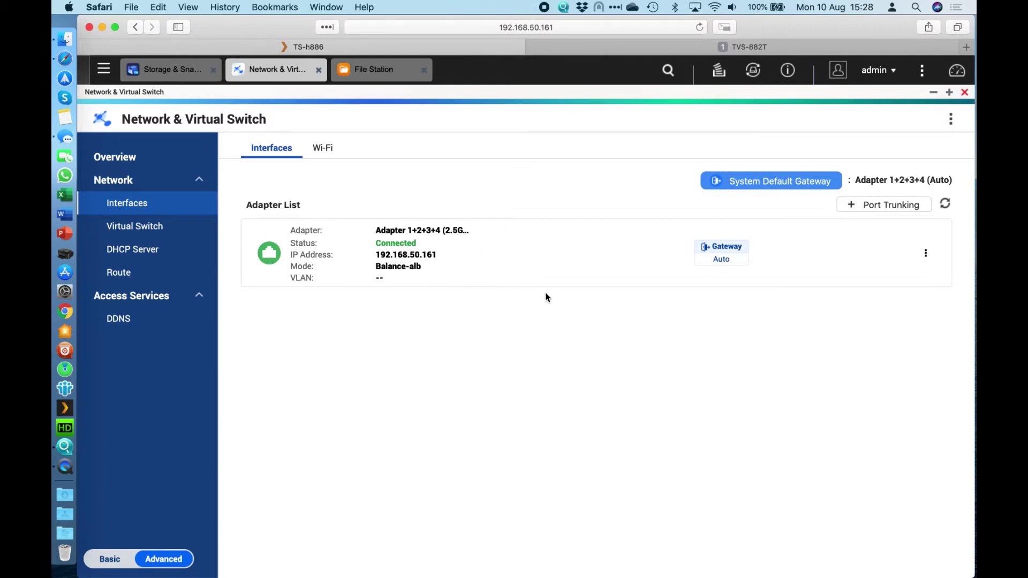
Step: Review the Port Trunking overview for the four-port trunk, then close it
click(897, 210)
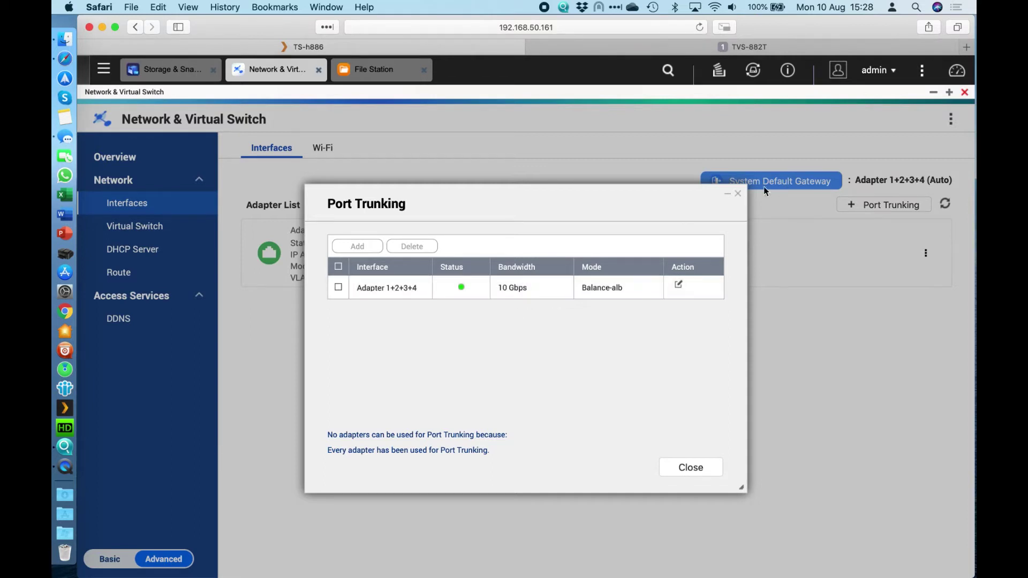
click(737, 193)
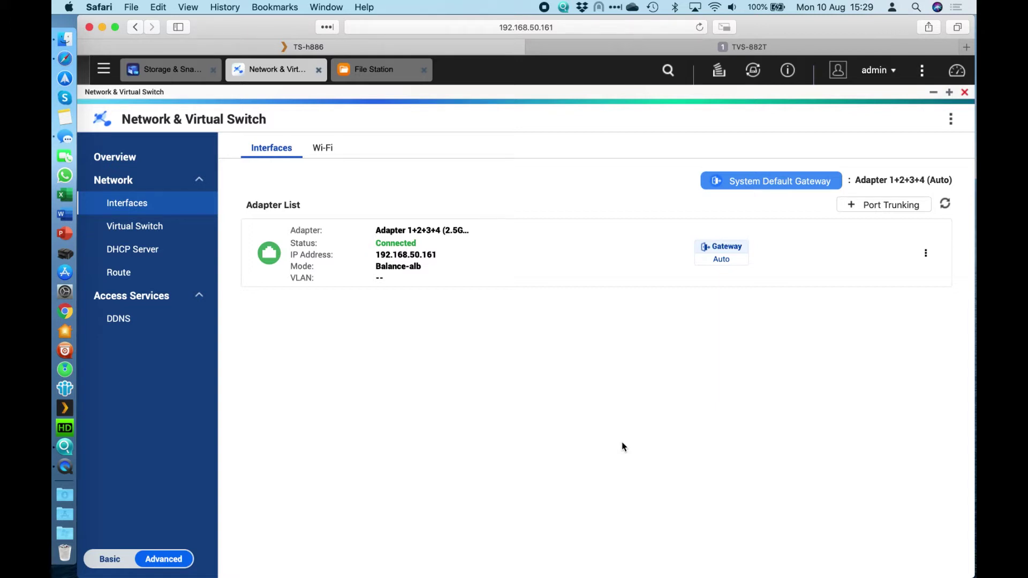
Step: Switch to Storage & Snapshots and bring up the Storage/Snapshots list of pools and folders
click(156, 70)
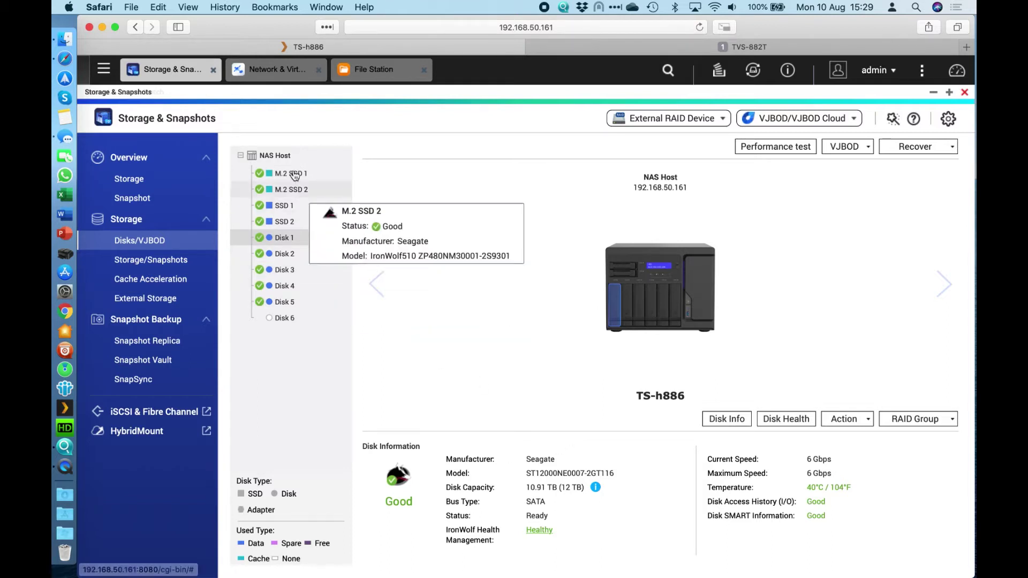
mouse_move(296, 179)
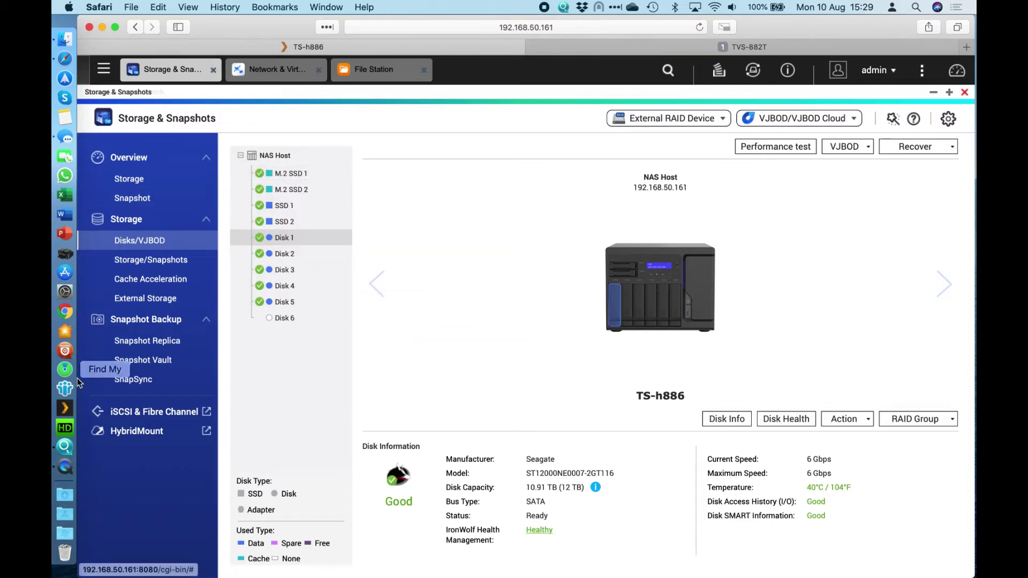
click(157, 261)
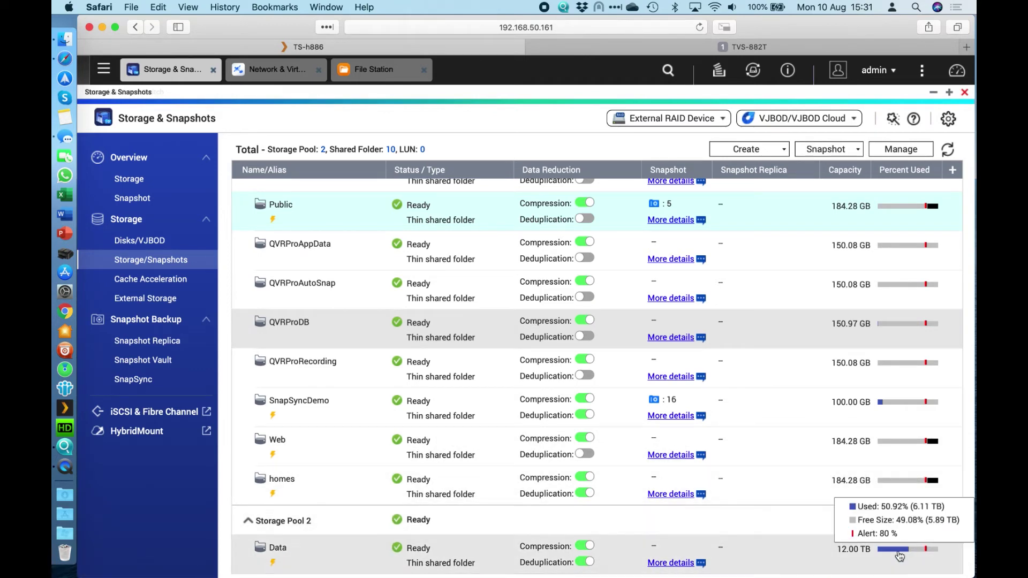
Step: Check the Percent Used of the 12.00 TB Data shared folder in Storage Pool 2
mouse_move(888, 555)
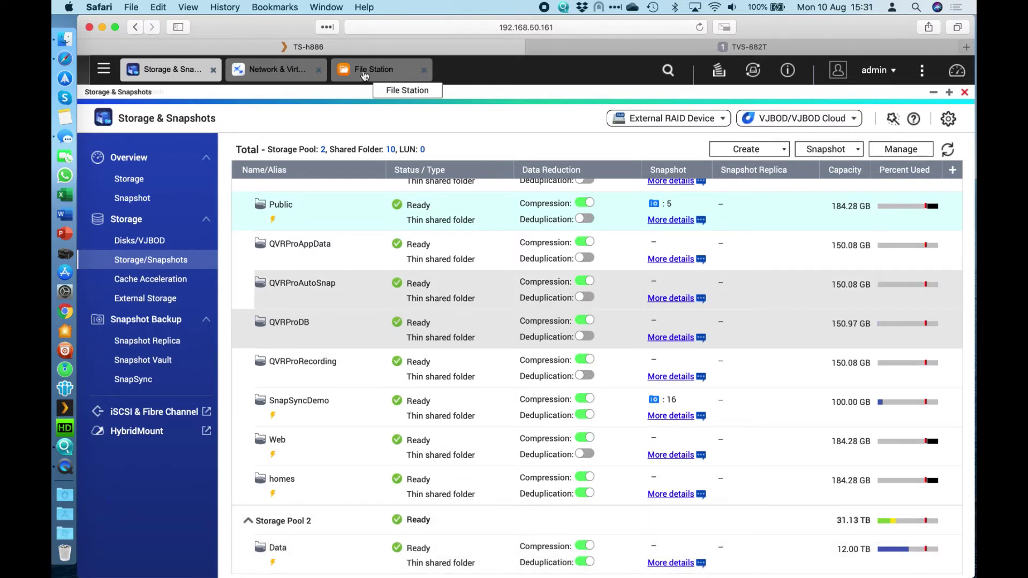
click(383, 78)
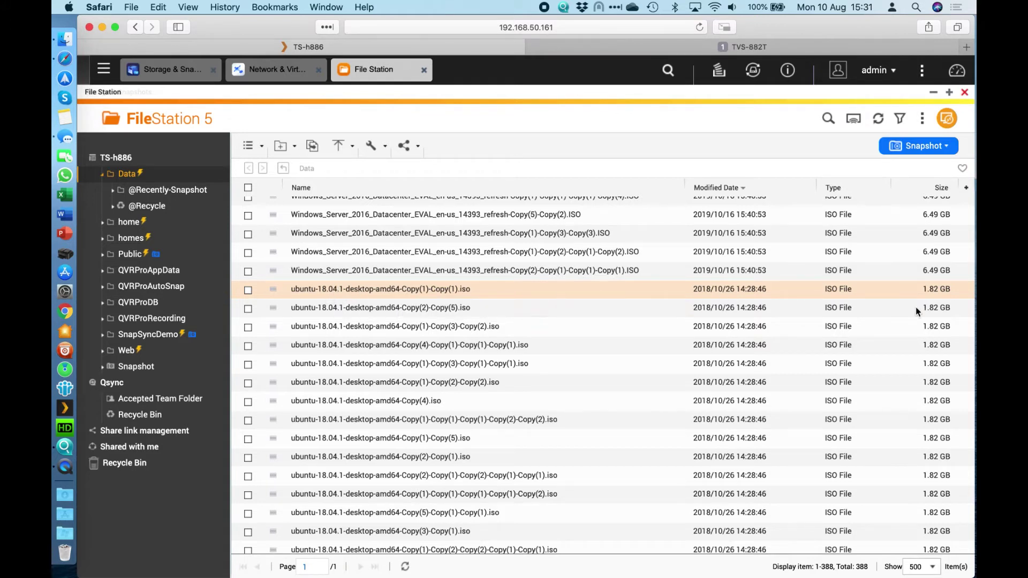
click(564, 262)
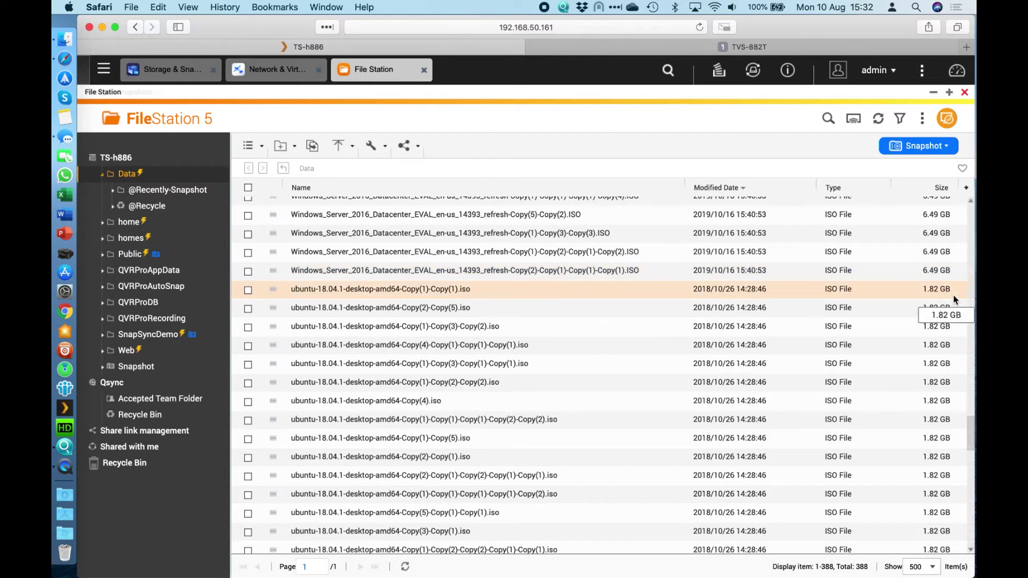
scroll(953, 295, up, 3)
drag(972, 411, 971, 201)
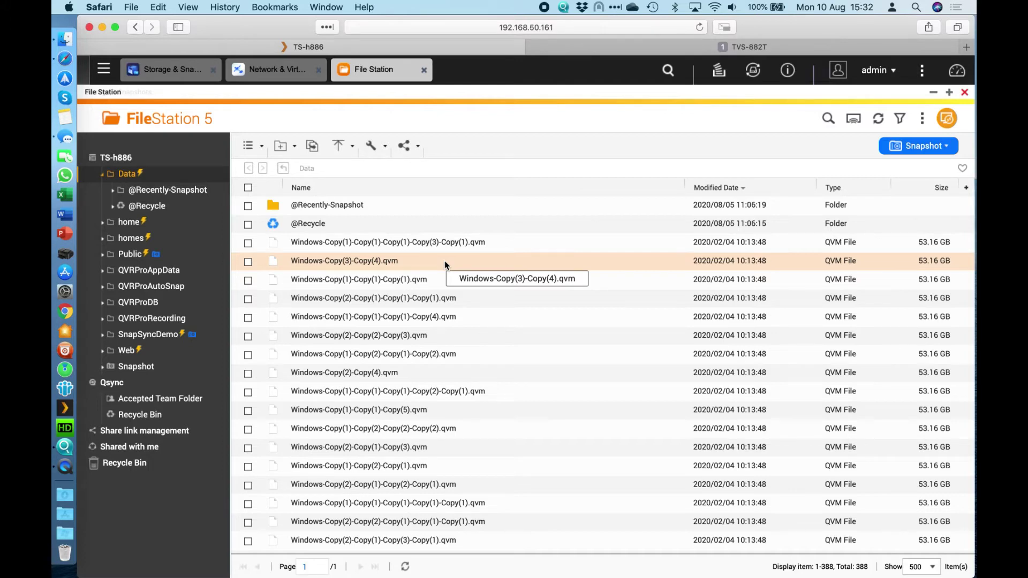
click(166, 69)
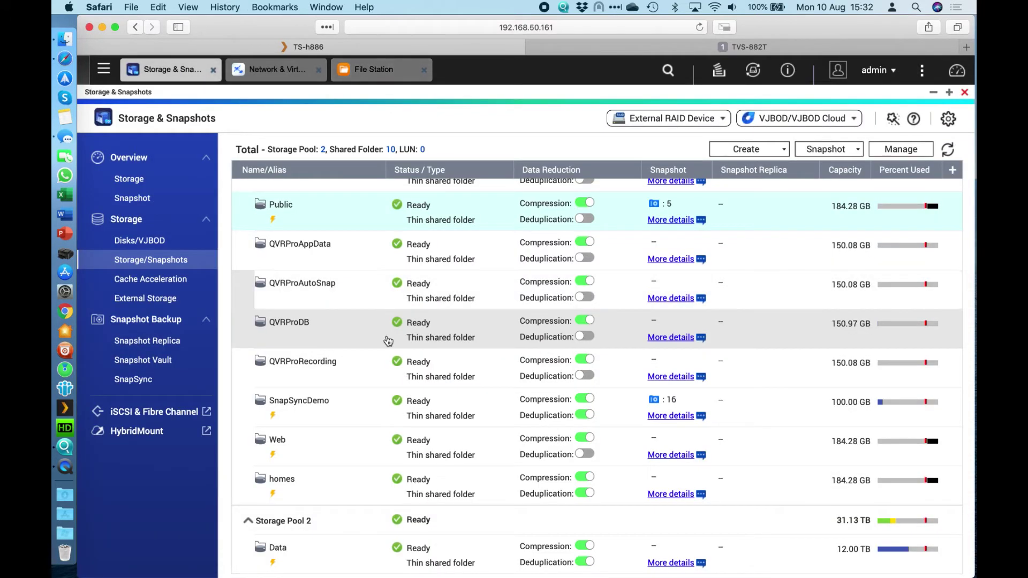
Step: Open Storage Pool 2's management window and enlarge it to view its data reduction savings
right_click(357, 524)
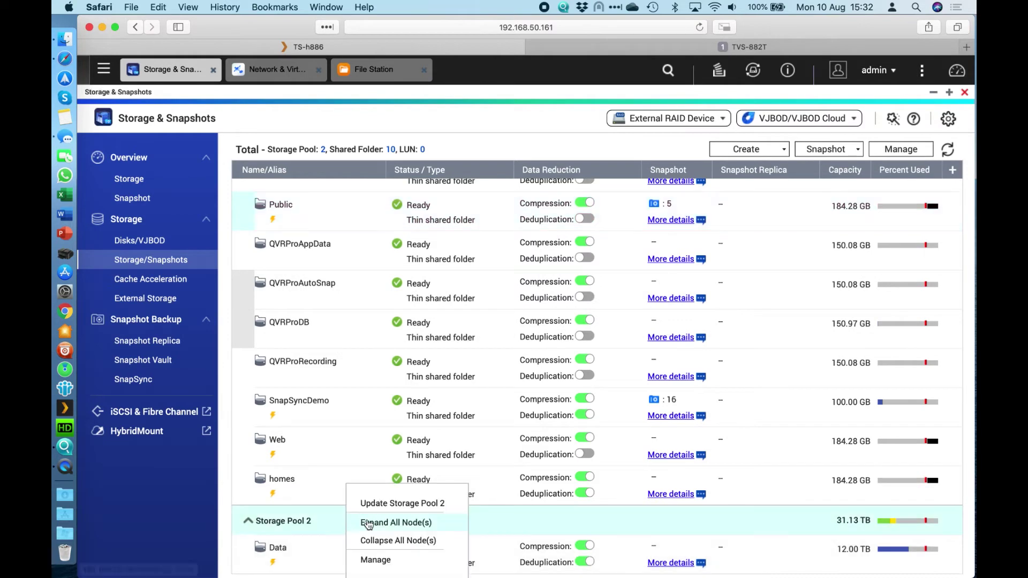
click(406, 560)
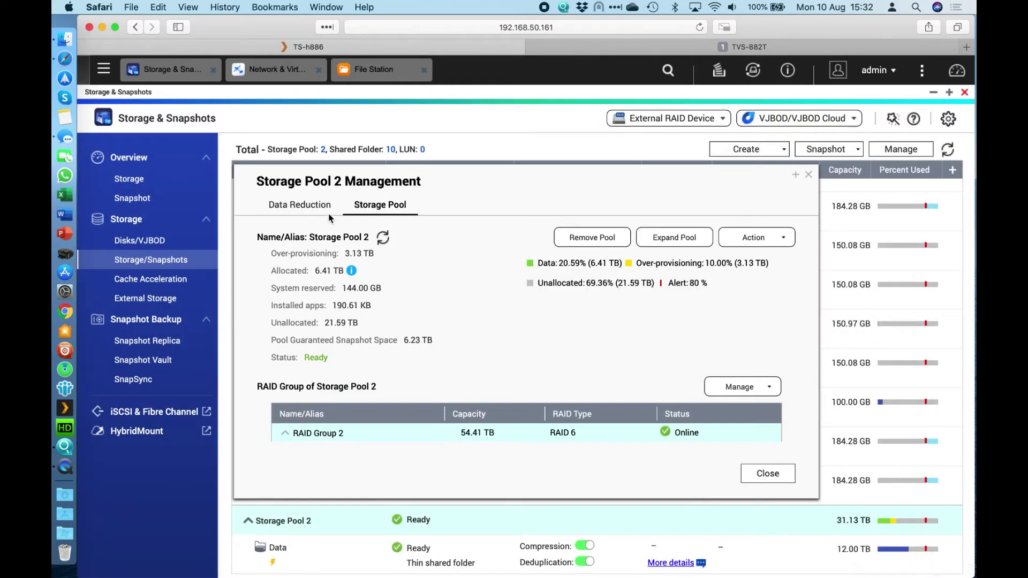
double_click(448, 172)
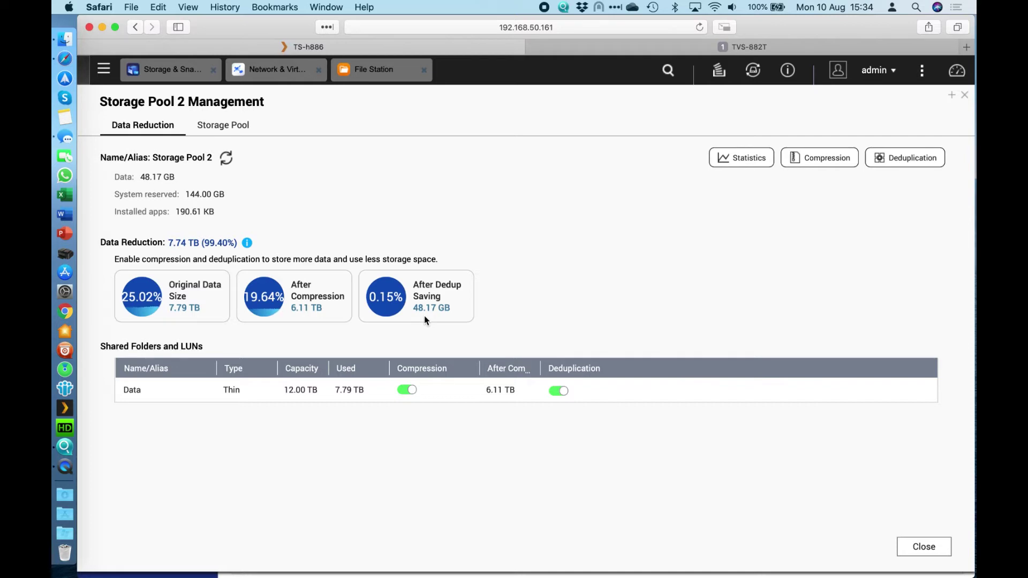
Step: Snapshot SnapSyncDemo with the default name GMT+00_2020-08-10_1534
click(964, 94)
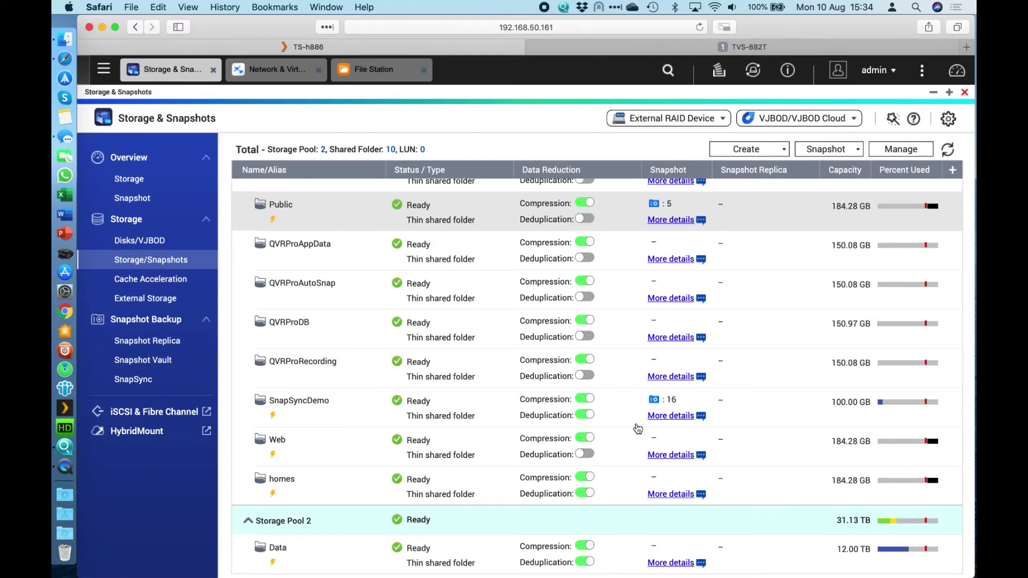
right_click(620, 399)
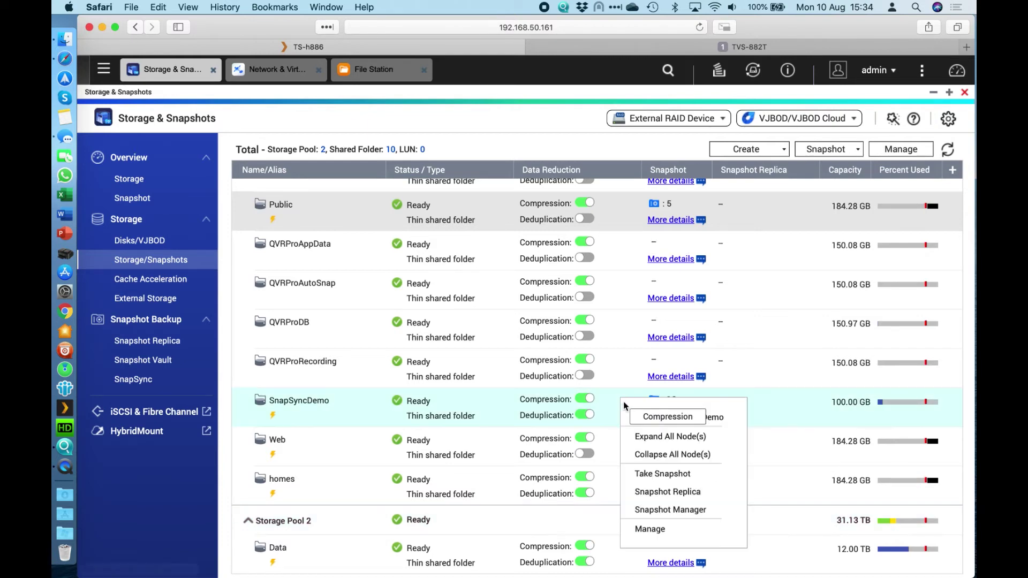
click(659, 474)
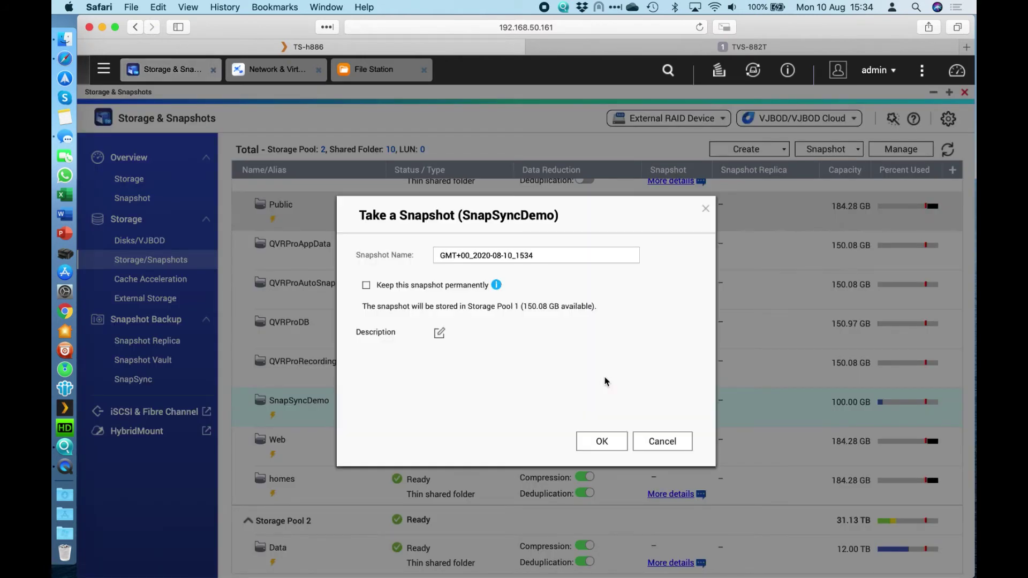
click(599, 443)
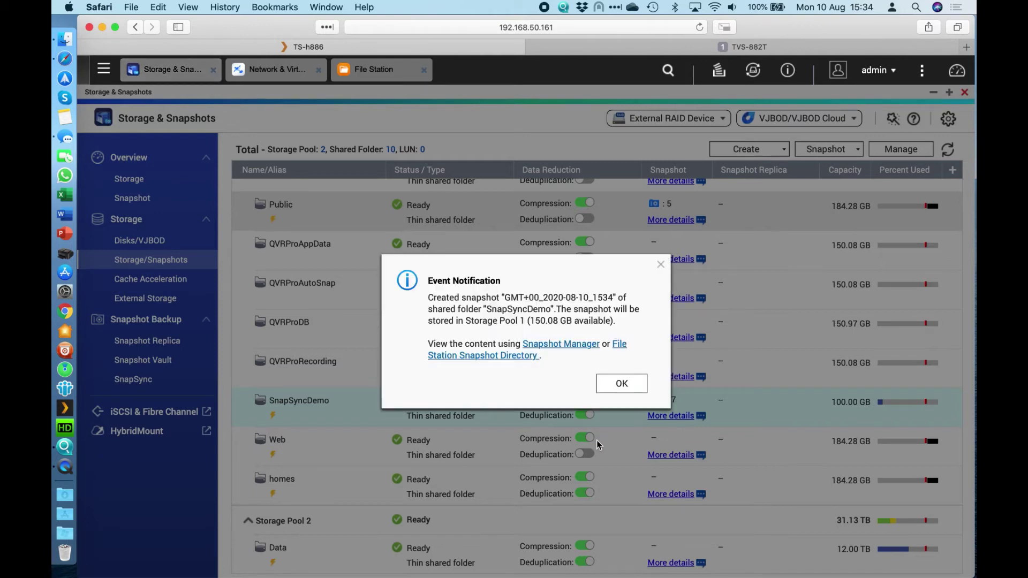
Step: Dismiss the snapshot-created notice and go to the SnapSync replication job list
click(605, 383)
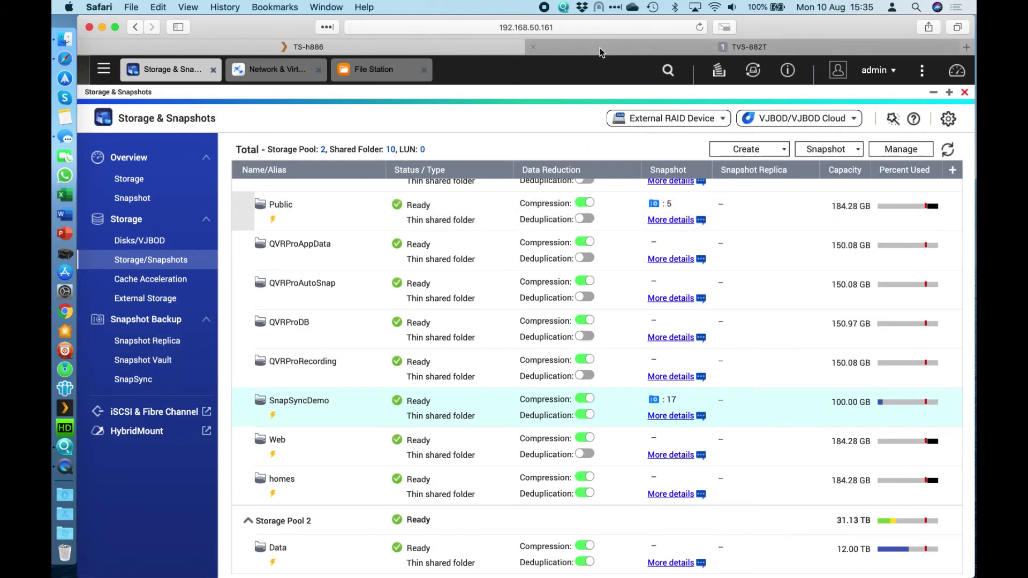
click(147, 385)
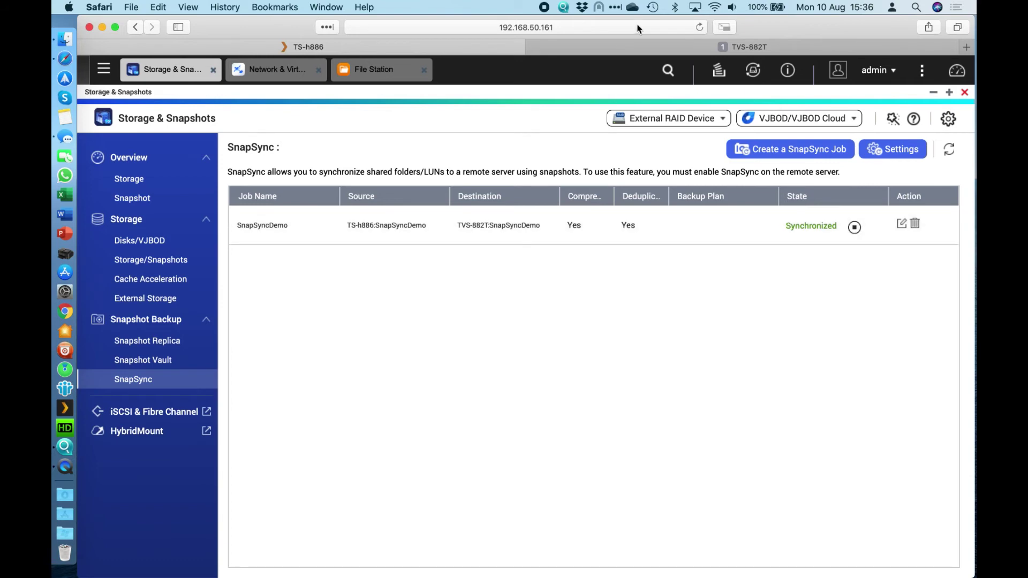
click(634, 46)
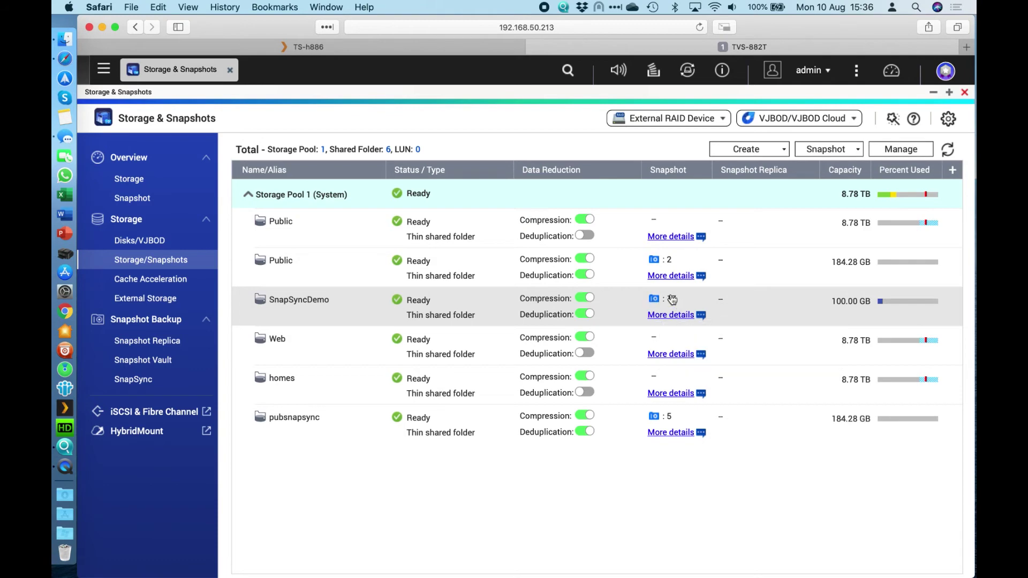
mouse_move(660, 315)
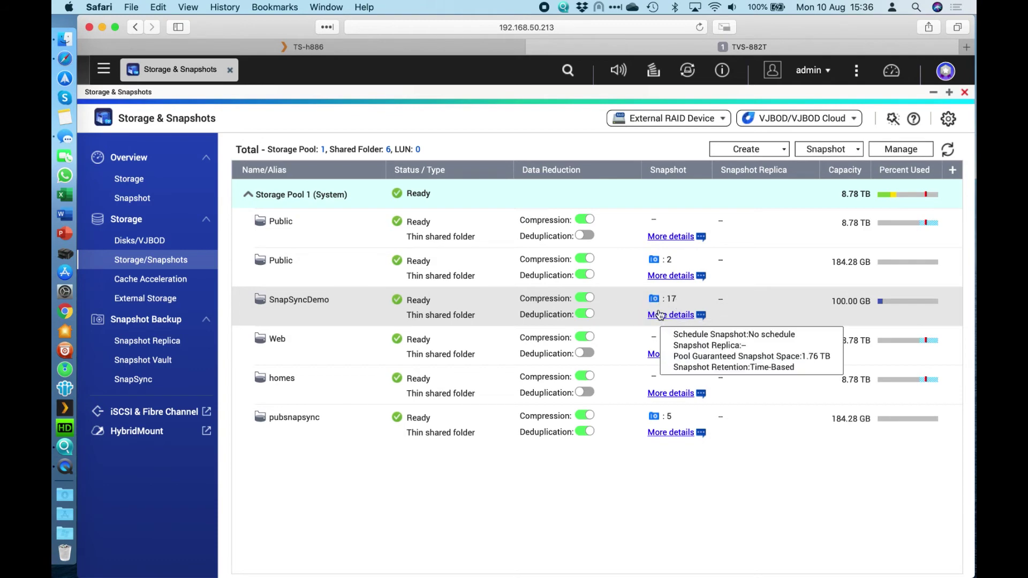
click(442, 47)
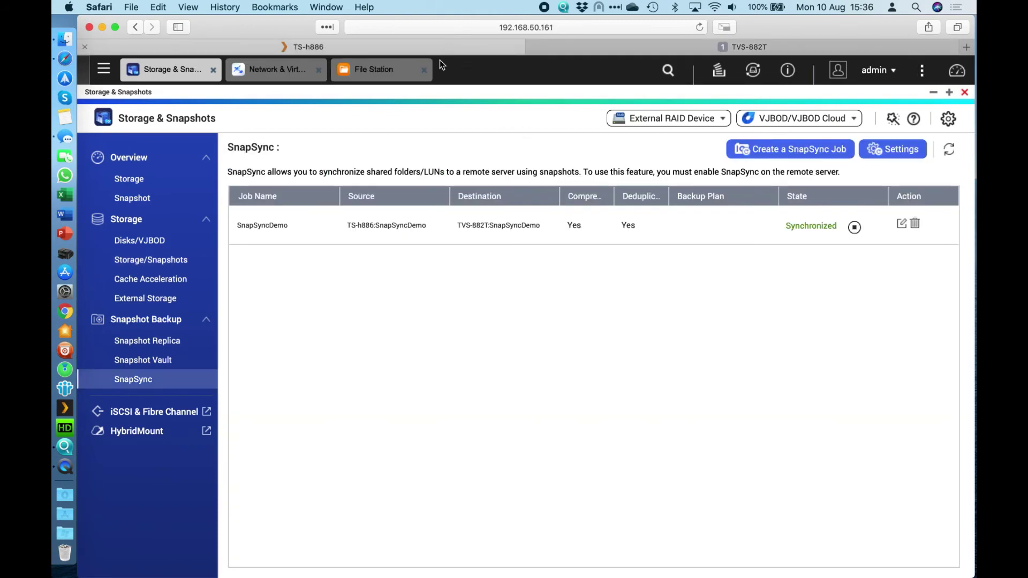
click(166, 263)
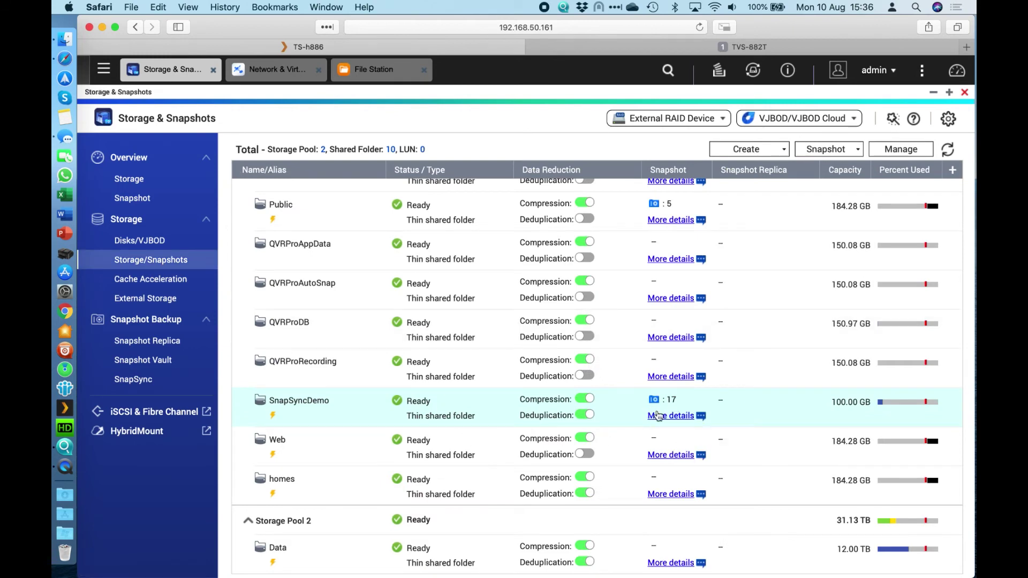
mouse_move(657, 422)
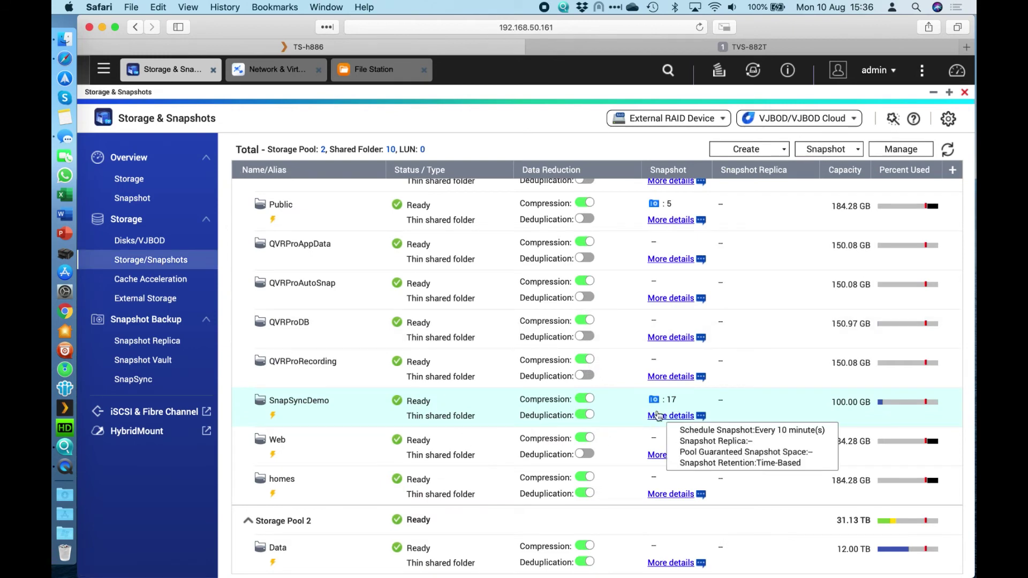
right_click(720, 408)
Step: Take another SnapSyncDemo snapshot, raising its count to 18, and dismiss the notice
click(741, 482)
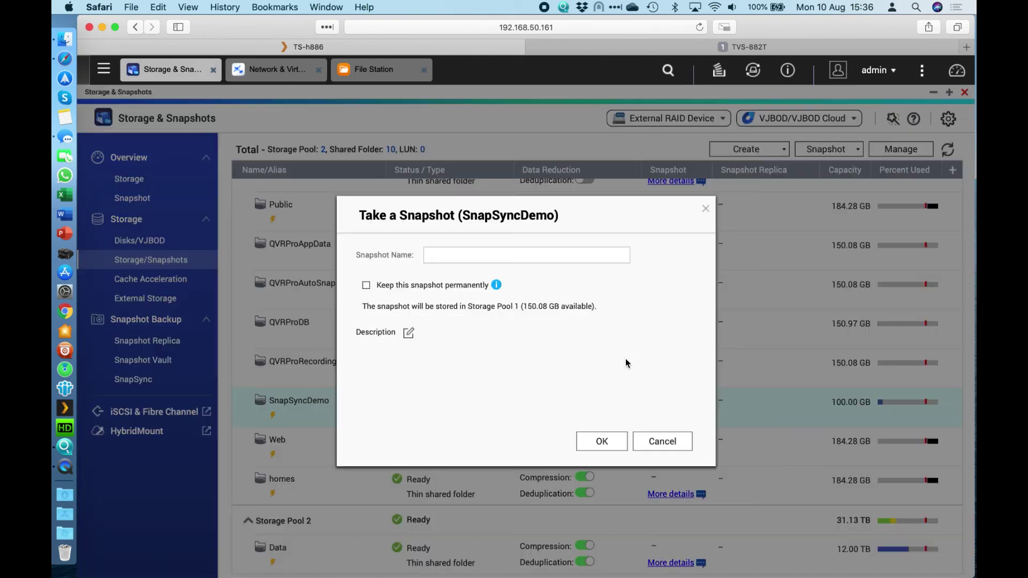
click(603, 442)
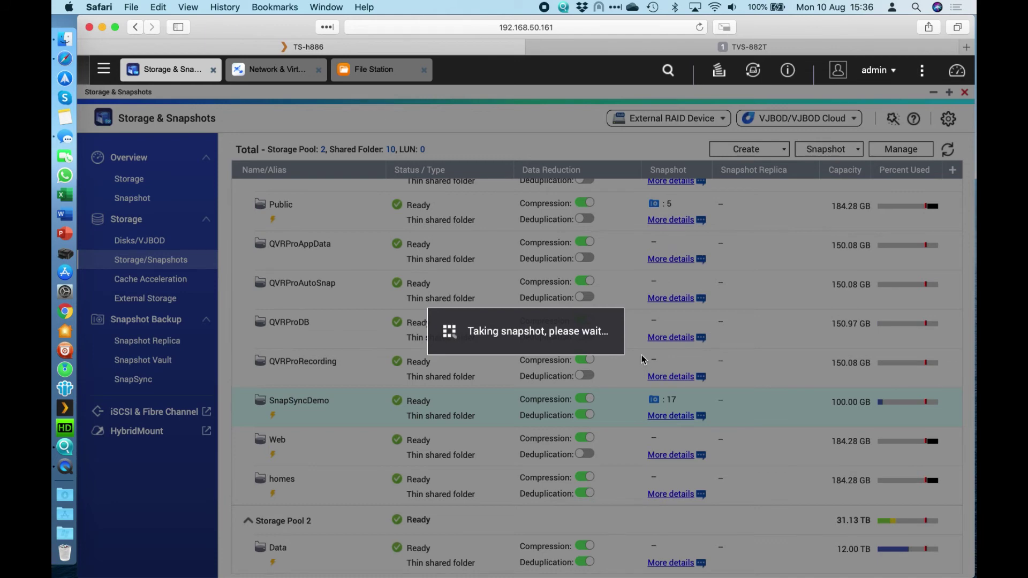
click(622, 383)
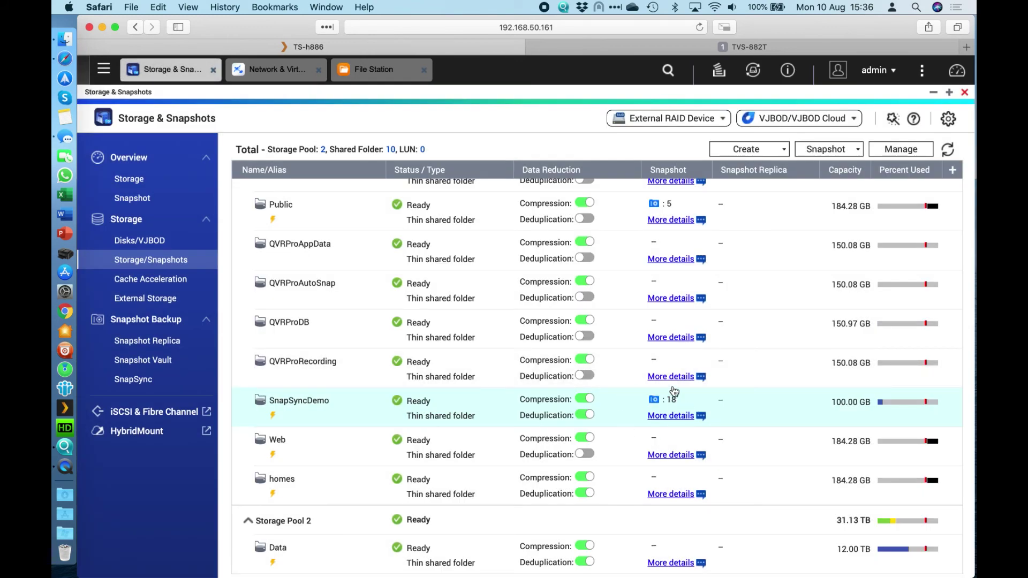
click(653, 52)
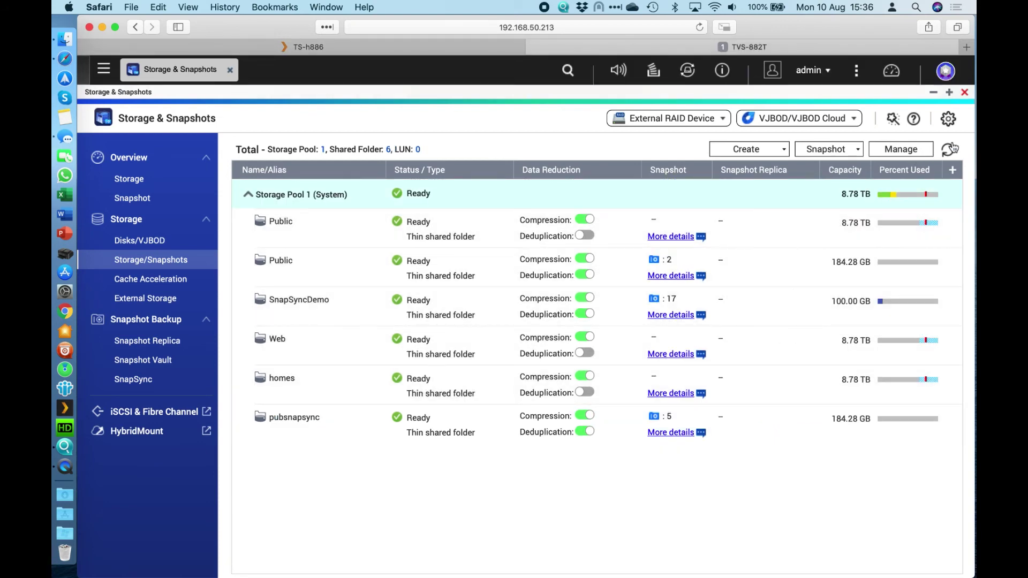
Step: Refresh TVS-882T's folder list to show 18 SnapSyncDemo snapshots, then view its SnapSync job
click(950, 150)
key(ctrl+Tab)
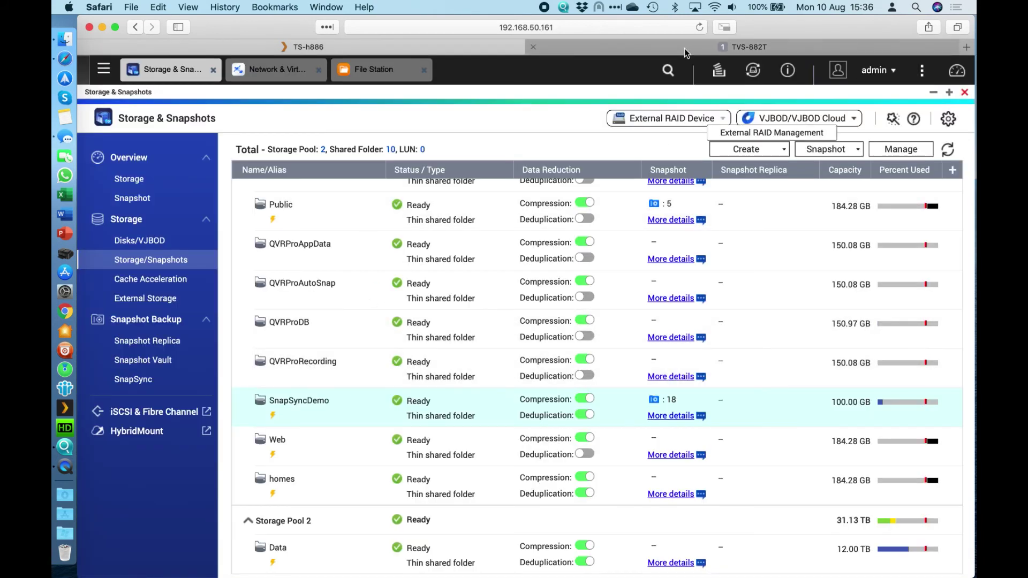
click(685, 48)
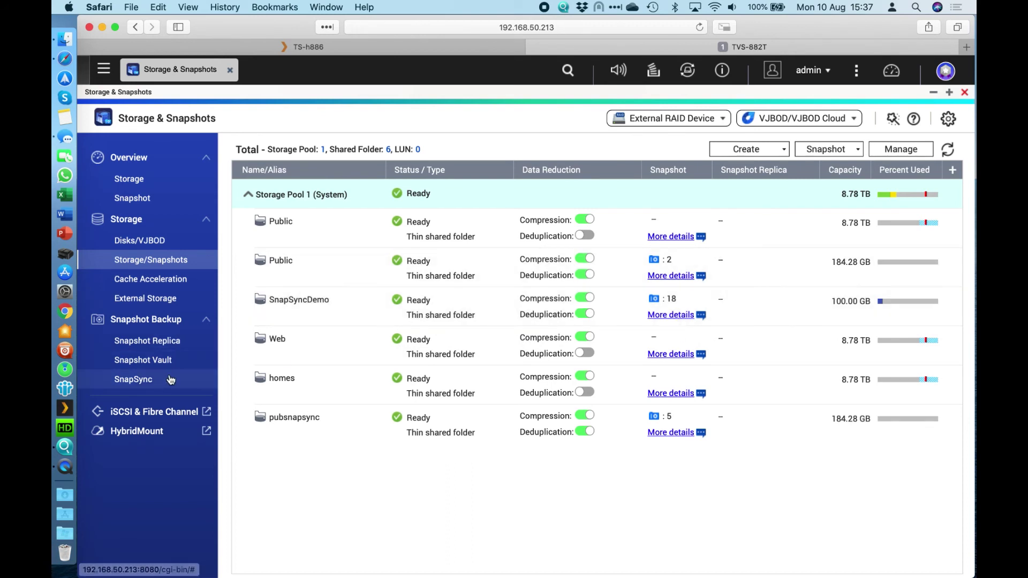
click(134, 379)
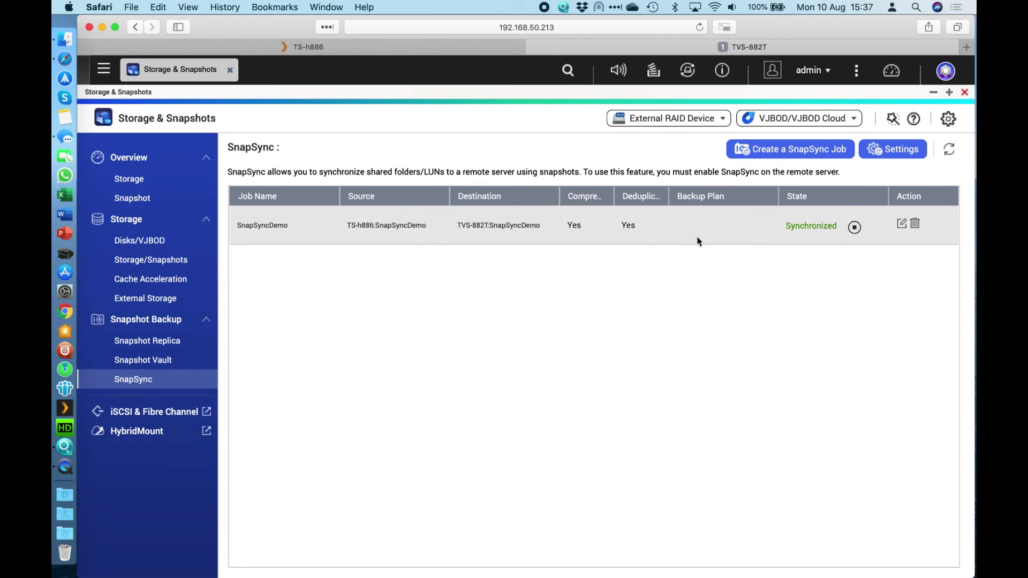
click(170, 269)
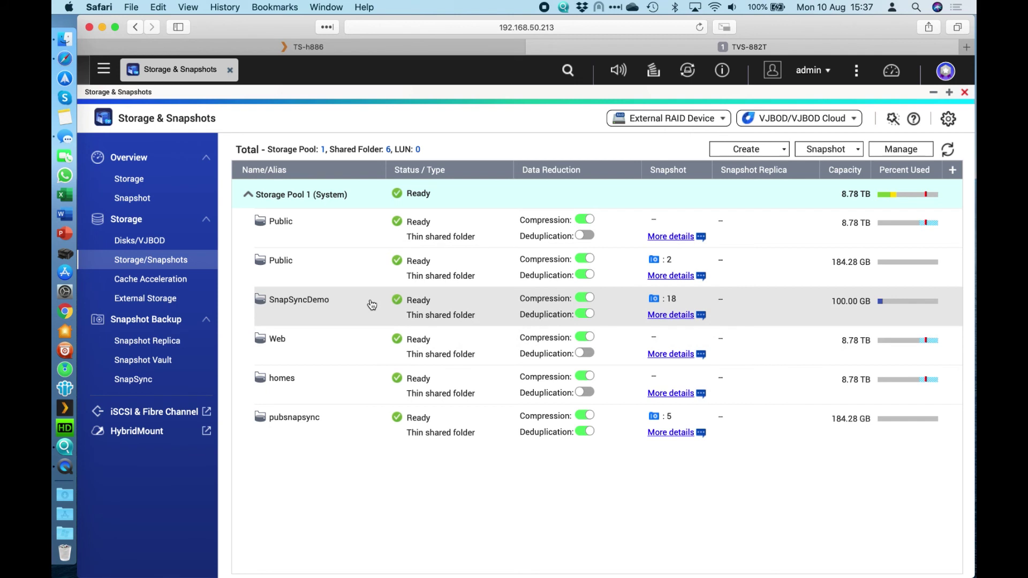
Step: Open Snapshot Manager for SnapSyncDemo on the TVS-882T
mouse_move(677, 320)
click(659, 303)
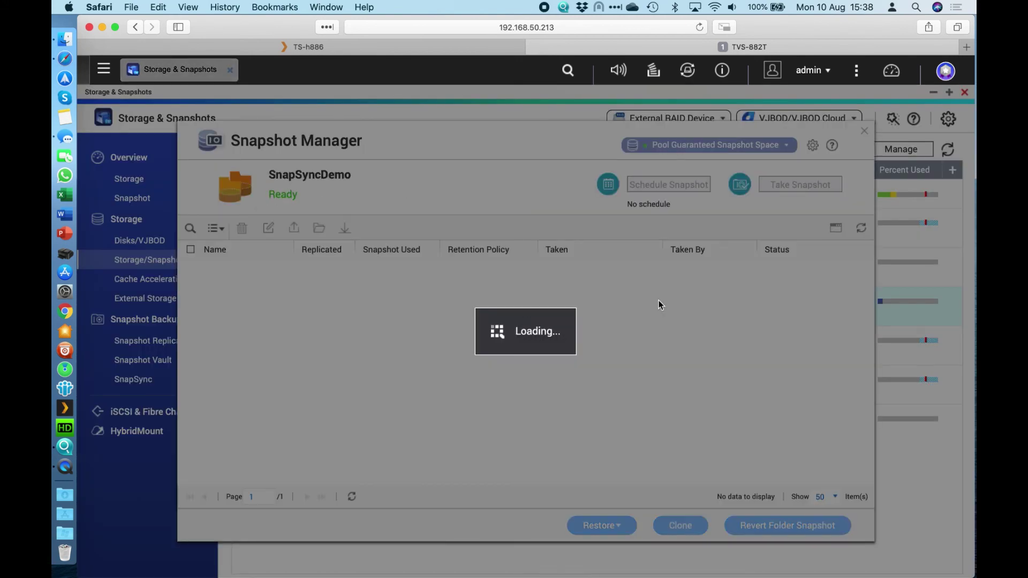